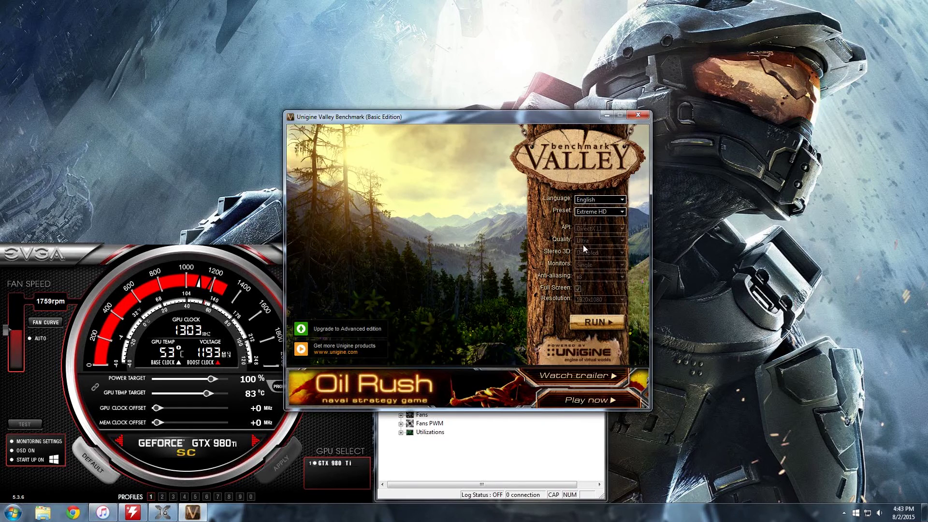
# Hide the benchmark launcher so the HWMonitor CPU and GPU temperature readings are visible.
pyautogui.click(607, 115)
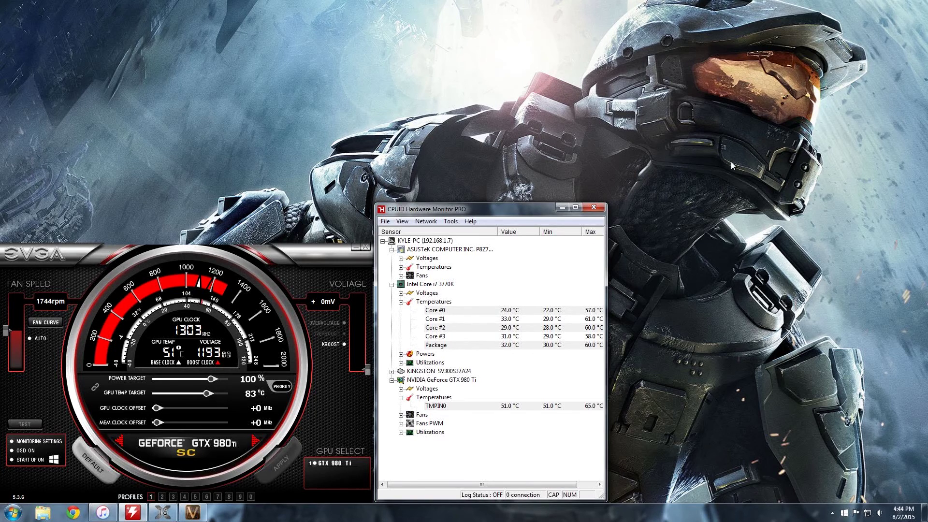
# From the desktop menu reach NVIDIA Control Panel and set Power management mode to Prefer maximum performance.
pyautogui.rightClick(685, 274)
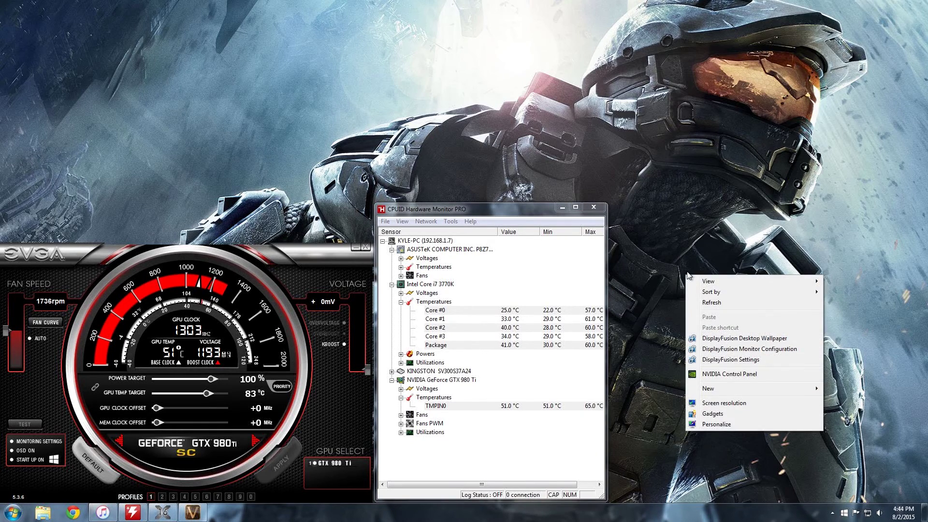
pyautogui.click(716, 372)
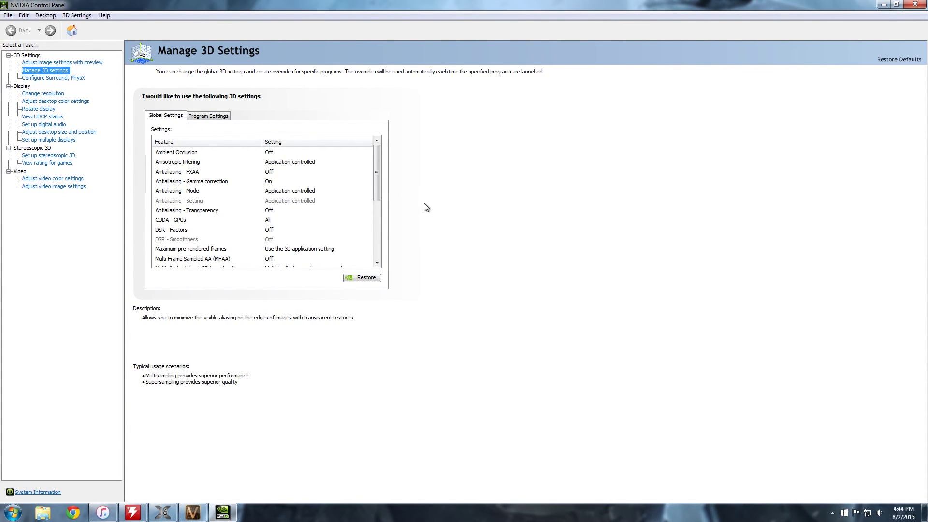
pyautogui.moveTo(379, 182); pyautogui.dragTo(381, 238)
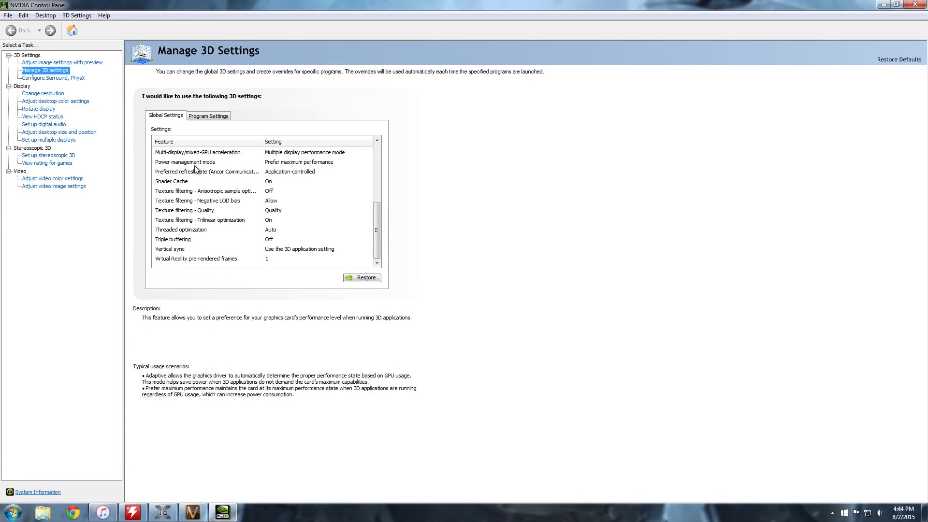
pyautogui.click(317, 163)
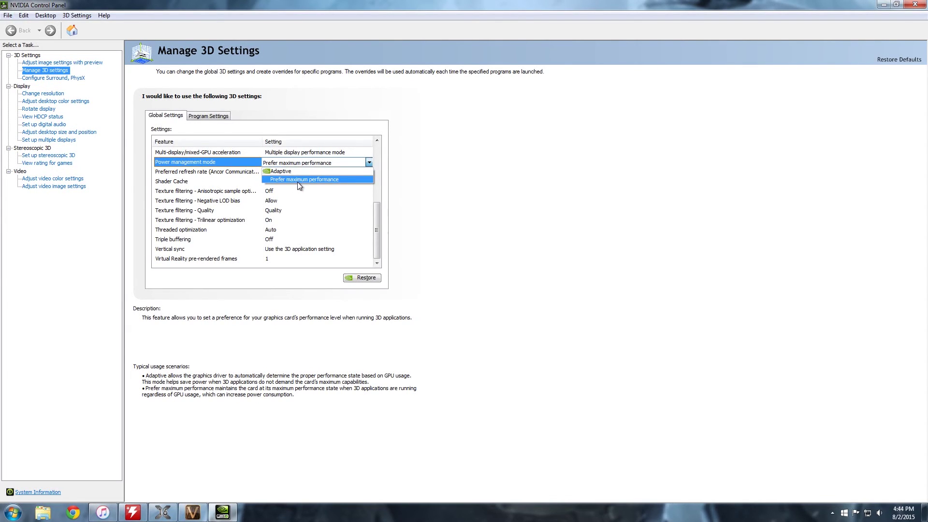
pyautogui.click(297, 182)
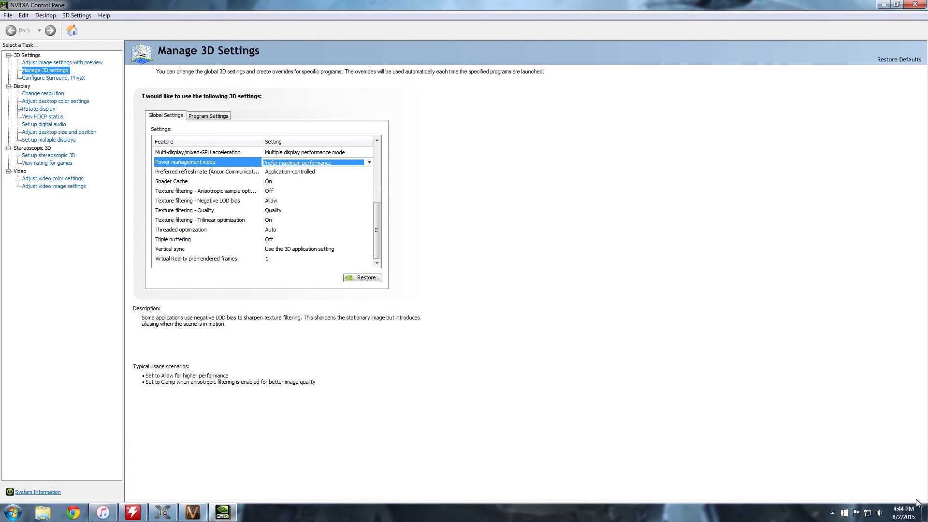
# Close NVIDIA Control Panel, switch the Precision X OSD off, and minimize HWMonitor.
pyautogui.click(915, 5)
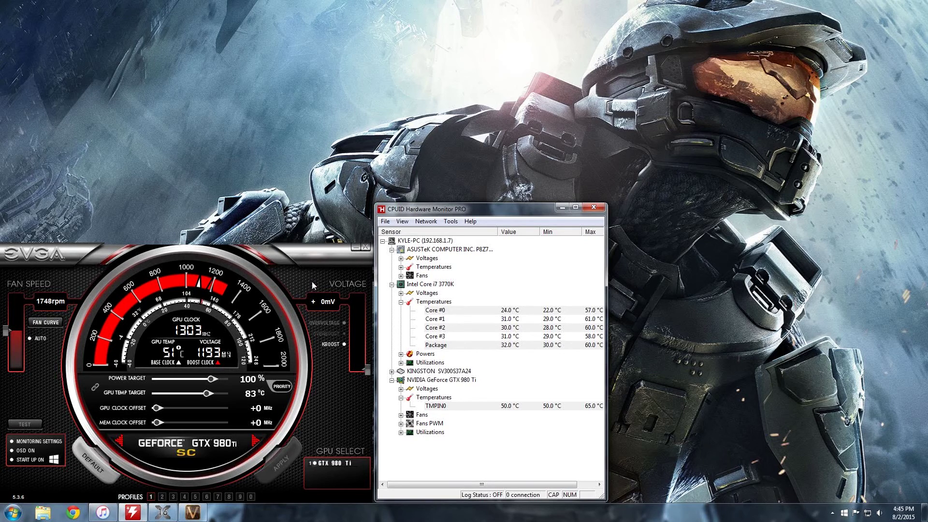
pyautogui.click(25, 451)
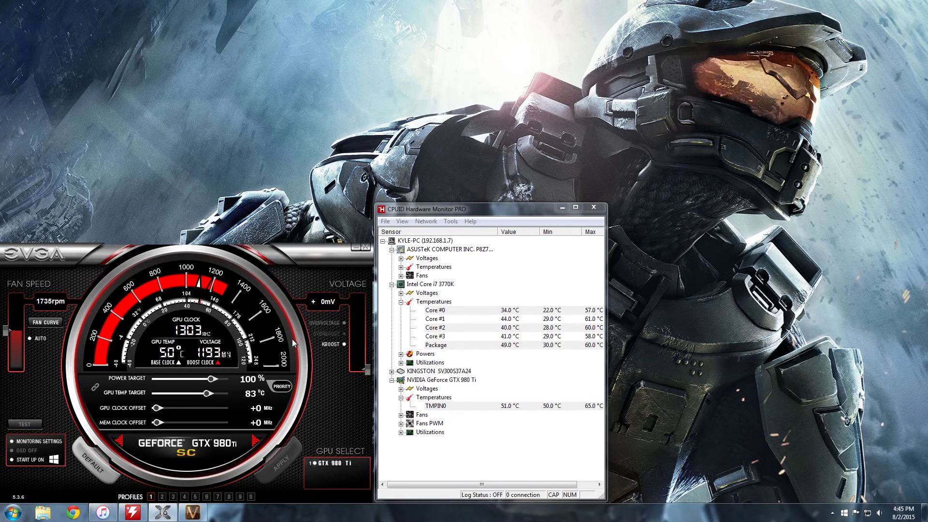
pyautogui.click(562, 208)
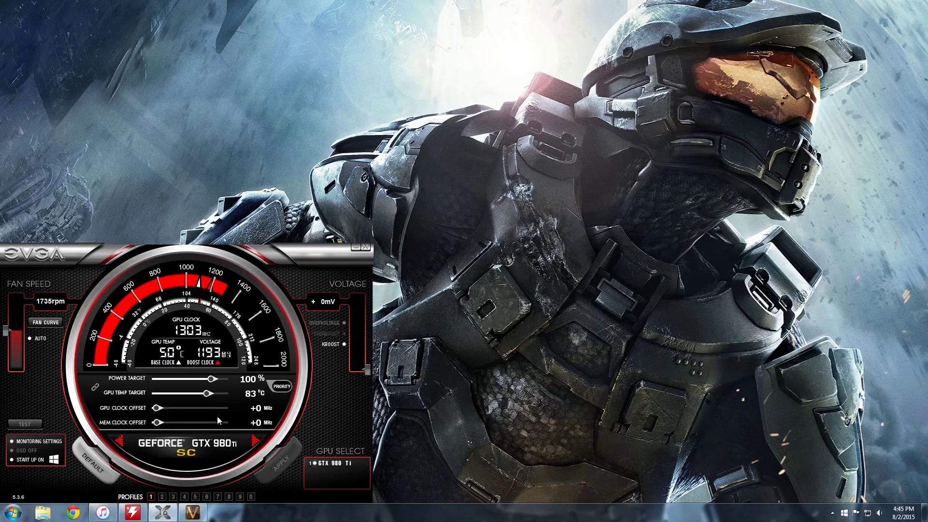
# Centre the Precision X window and raise the Power Target to 110%, dismissing a CCleaner alert.
pyautogui.moveTo(219, 258); pyautogui.dragTo(471, 151)
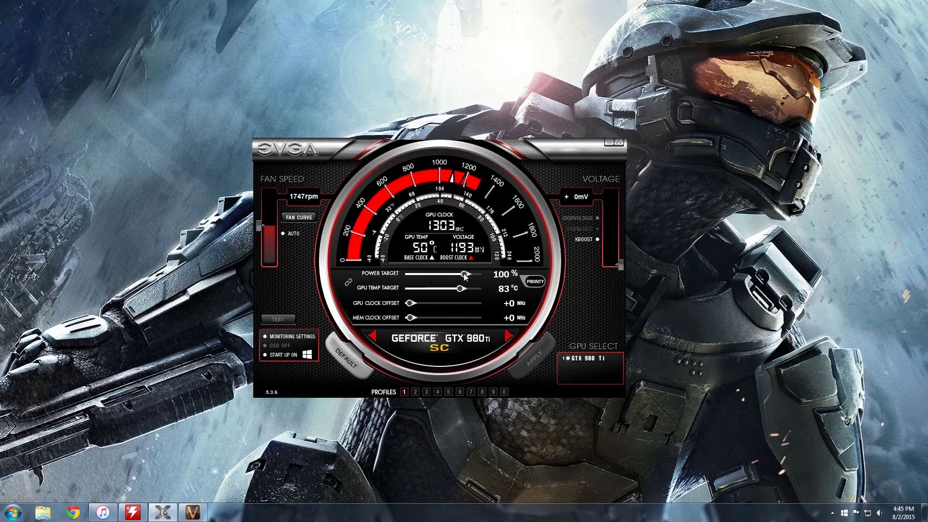
pyautogui.moveTo(465, 274); pyautogui.dragTo(482, 275)
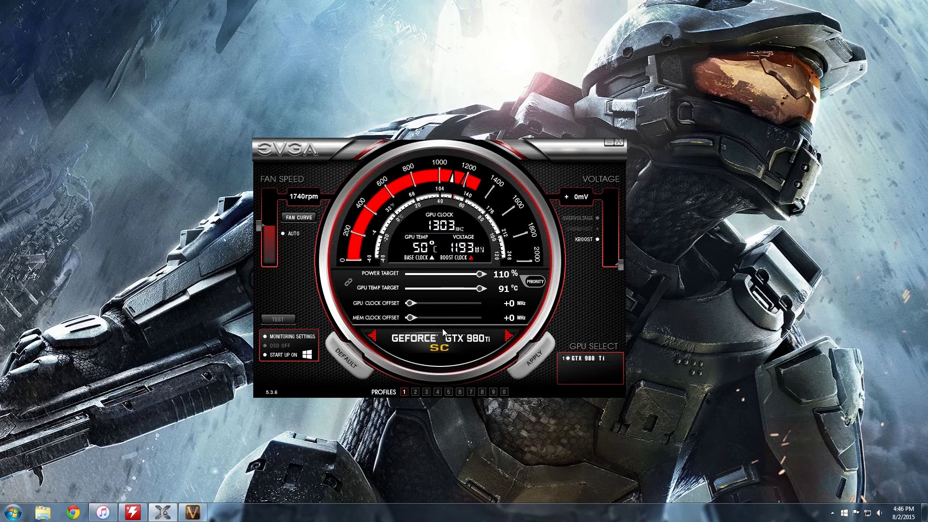
pyautogui.click(920, 414)
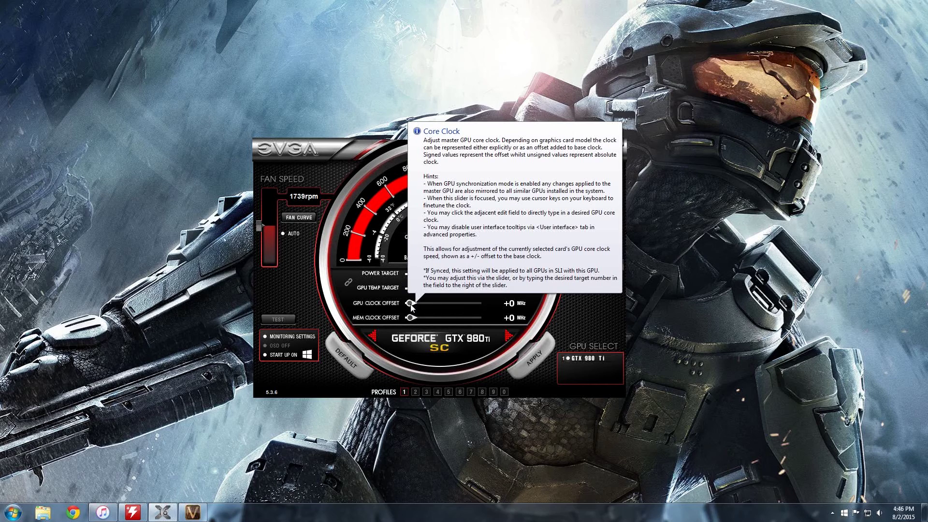
# Raise the GPU Clock Offset to +100 MHz, apply the overclock and send Precision X to the tray.
pyautogui.moveTo(410, 307); pyautogui.dragTo(420, 305)
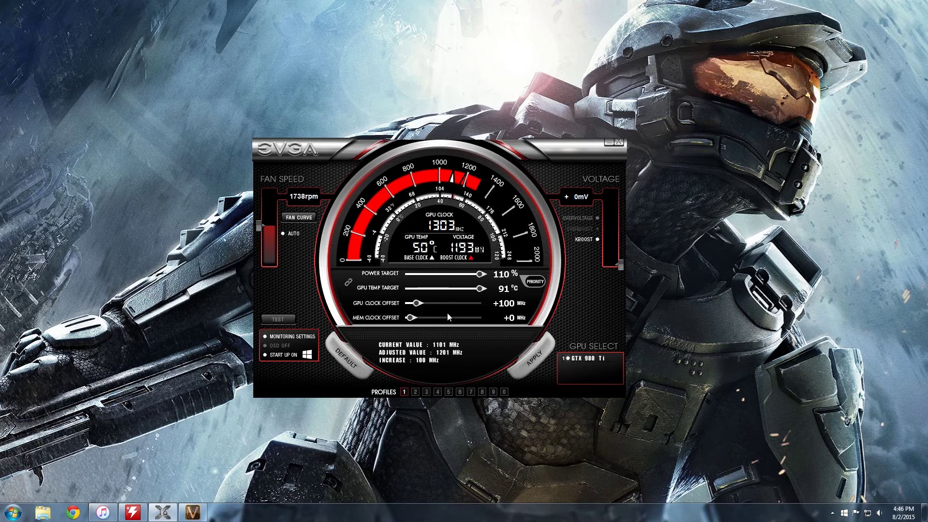
pyautogui.click(536, 361)
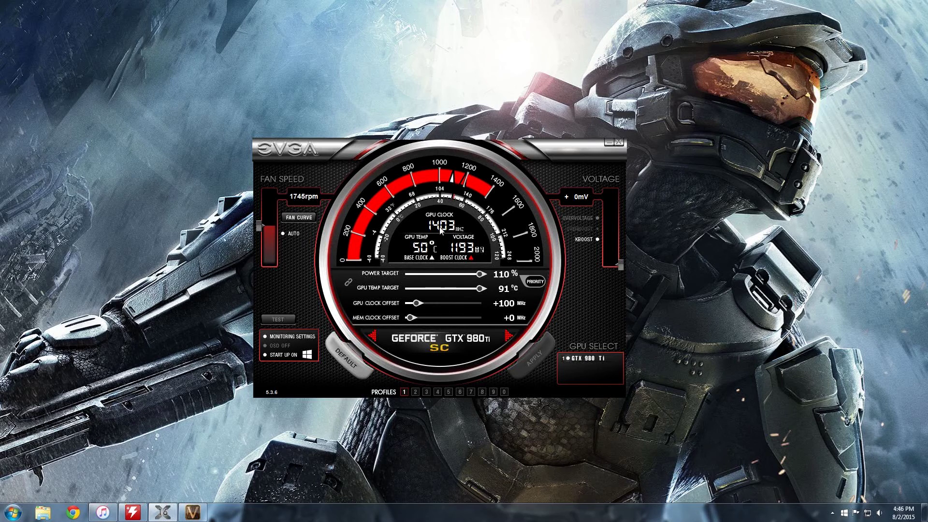
pyautogui.click(608, 143)
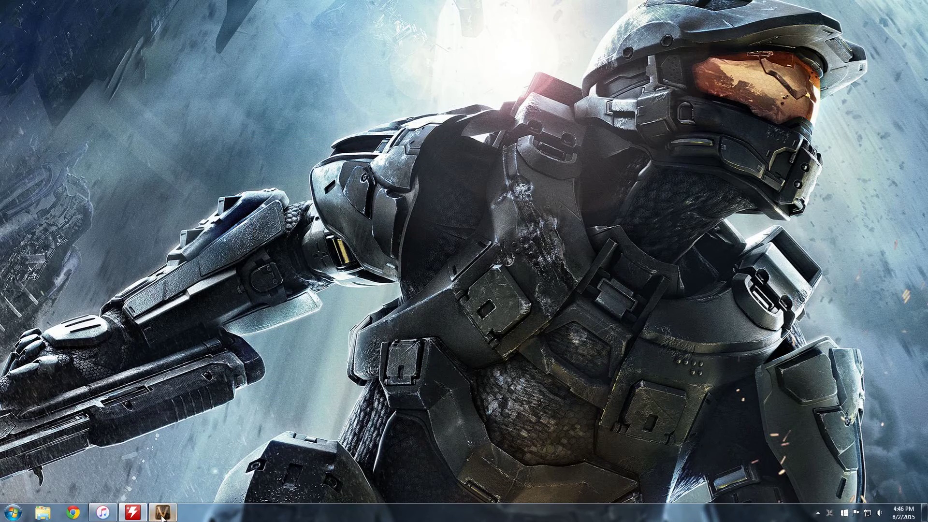
# Restore the Valley launcher and bring Precision X back up from the hidden tray icons.
pyautogui.click(163, 515)
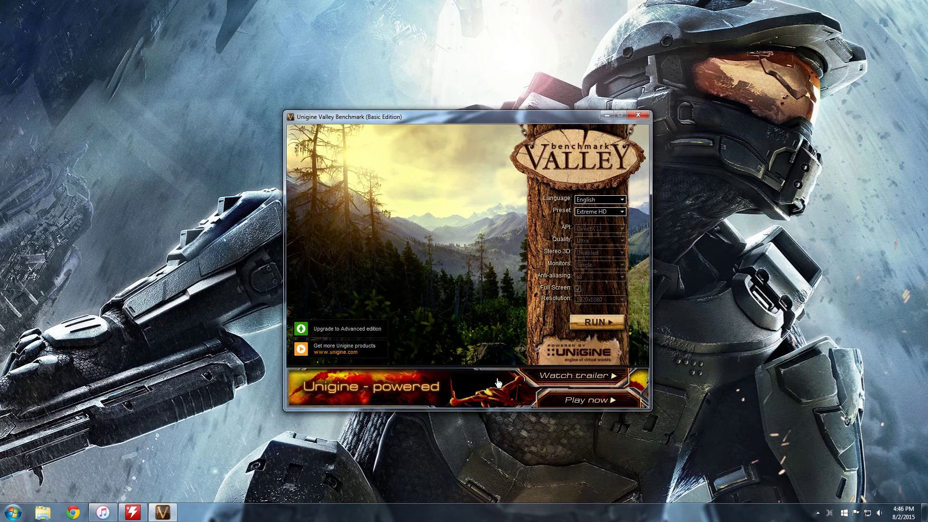
pyautogui.click(818, 512)
pyautogui.click(825, 466)
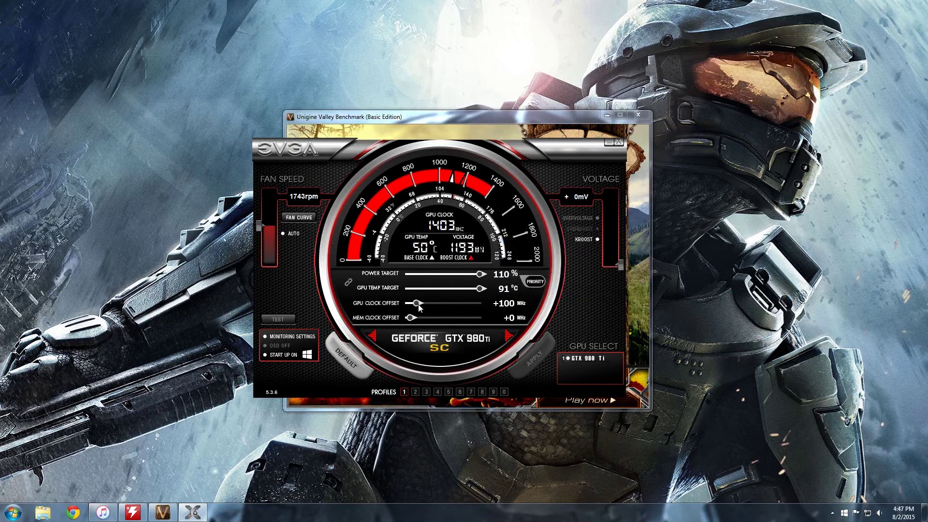
# Nudge the GPU Clock Offset above +100 MHz toward +135 MHz with the slider and arrow keys.
pyautogui.moveTo(419, 303); pyautogui.dragTo(422, 304)
pyautogui.press('Left')
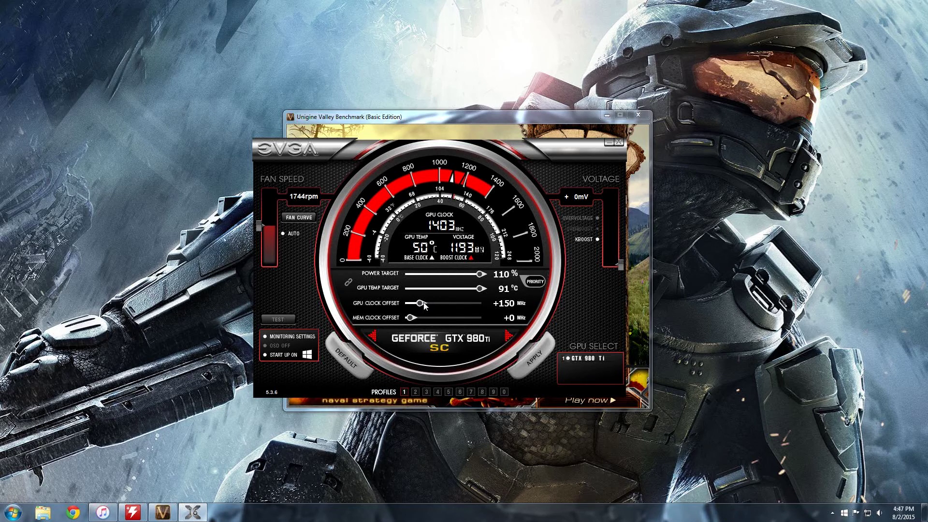
pyautogui.scroll(-6, 422, 304)
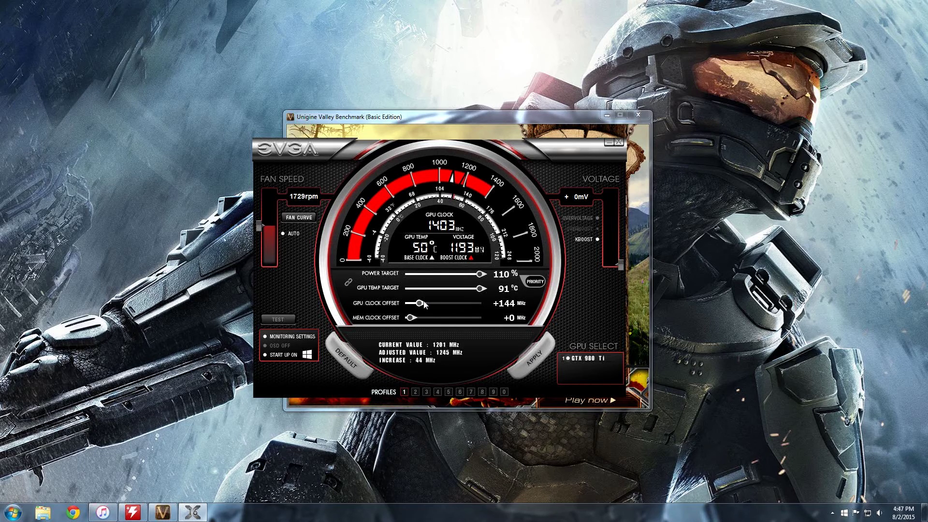
pyautogui.scroll(-4, 423, 304)
pyautogui.scroll(-5, 424, 304)
pyautogui.scroll(-4, 423, 304)
pyautogui.scroll(4, 423, 304)
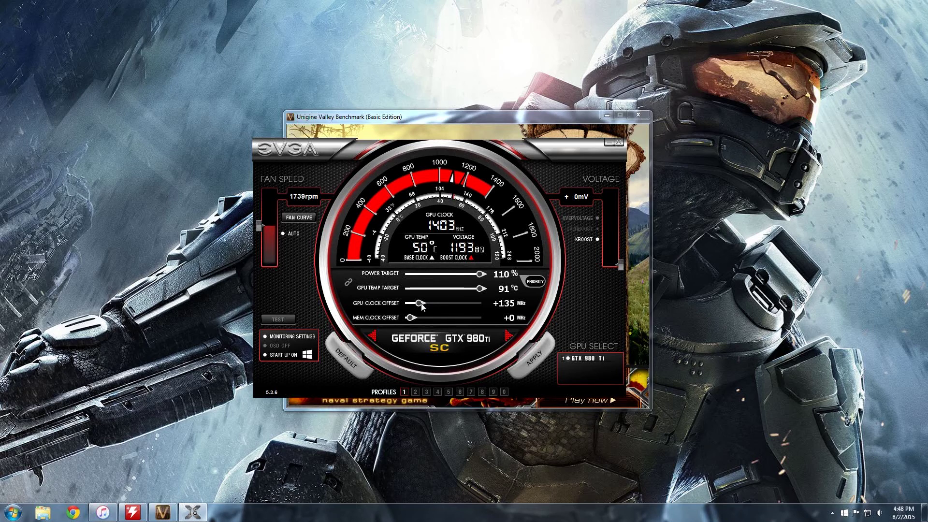
# Reset all settings to Default, then raise the Power Target back to 110%.
pyautogui.click(345, 361)
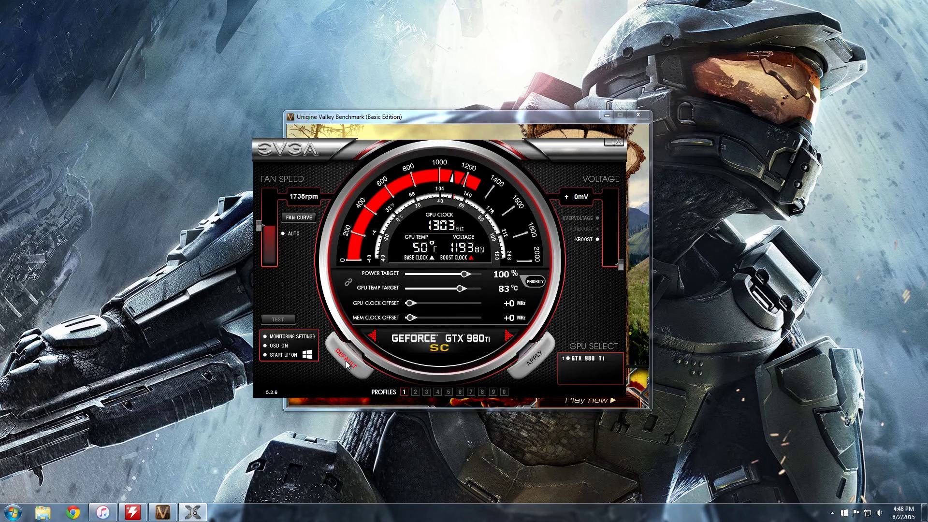
pyautogui.moveTo(466, 275); pyautogui.dragTo(481, 275)
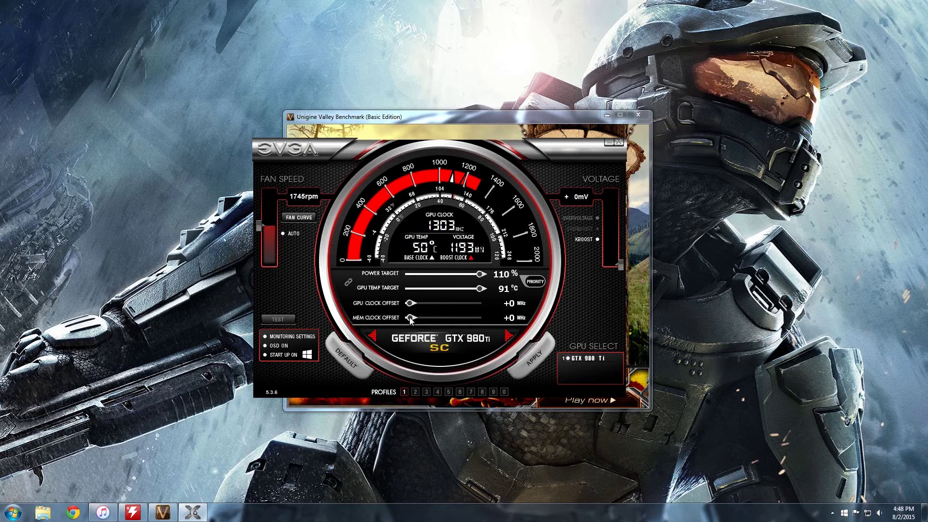
# Raise the Mem Clock Offset from zero and step it up toward +473 MHz with arrow keys.
pyautogui.moveTo(411, 318); pyautogui.dragTo(428, 318)
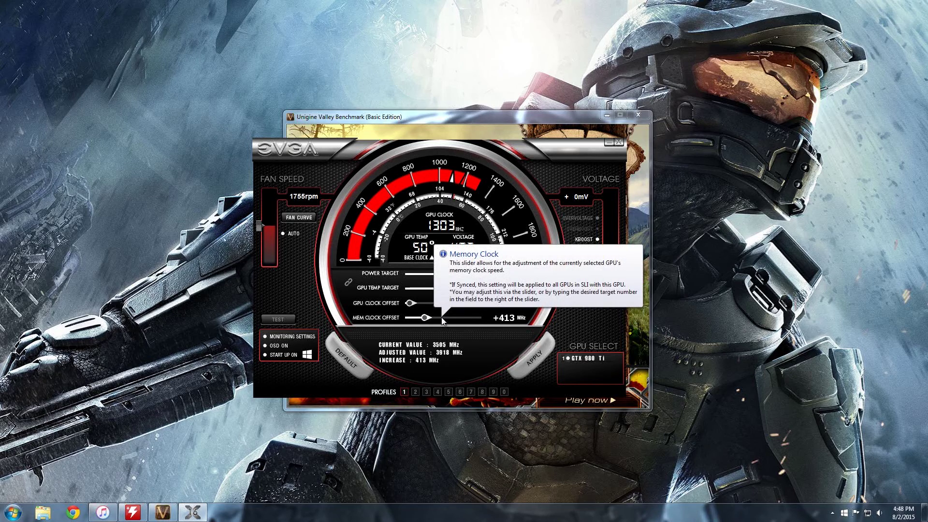
pyautogui.press('Right')
pyautogui.press('Right')
pyautogui.press('Right')
pyautogui.press('Right')
pyautogui.press('Right')
pyautogui.press('Right')
pyautogui.press('Right')
pyautogui.press('Right')
pyautogui.press('Right')
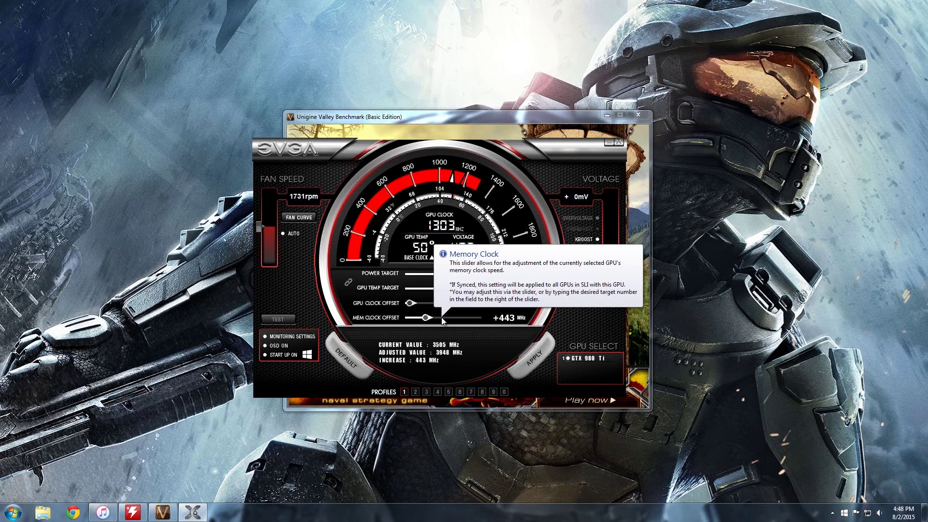
pyautogui.press('Right')
pyautogui.press('Right')
pyautogui.press('Right')
pyautogui.press('Right')
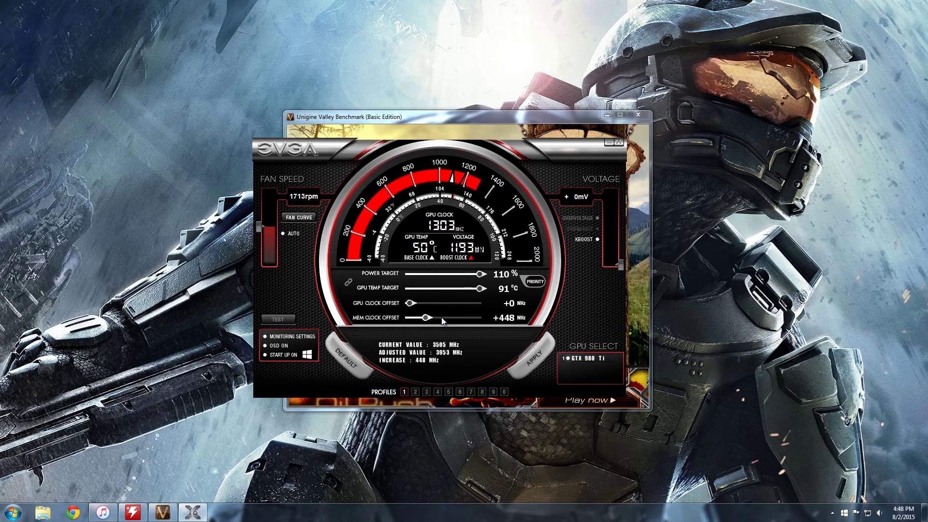
pyautogui.press('Right')
pyautogui.press('Right')
pyautogui.press('Right')
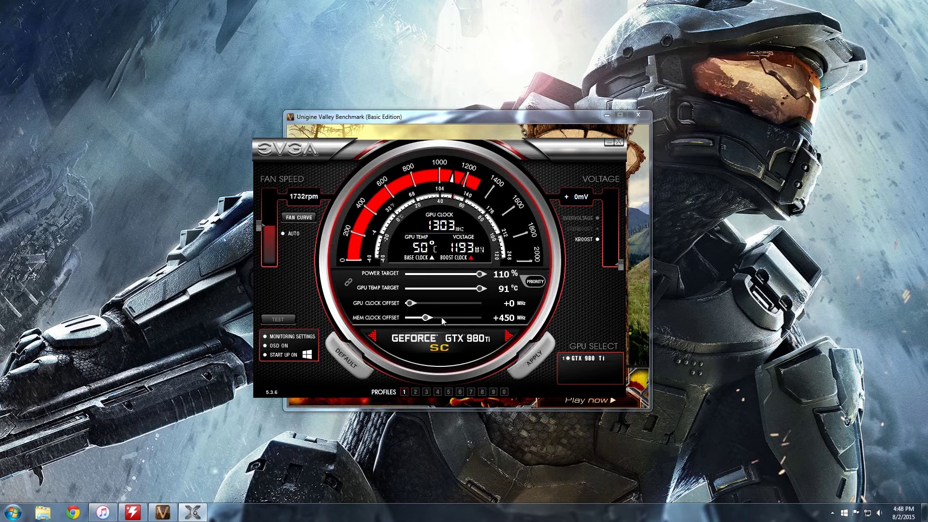
pyautogui.scroll(5, 441, 316)
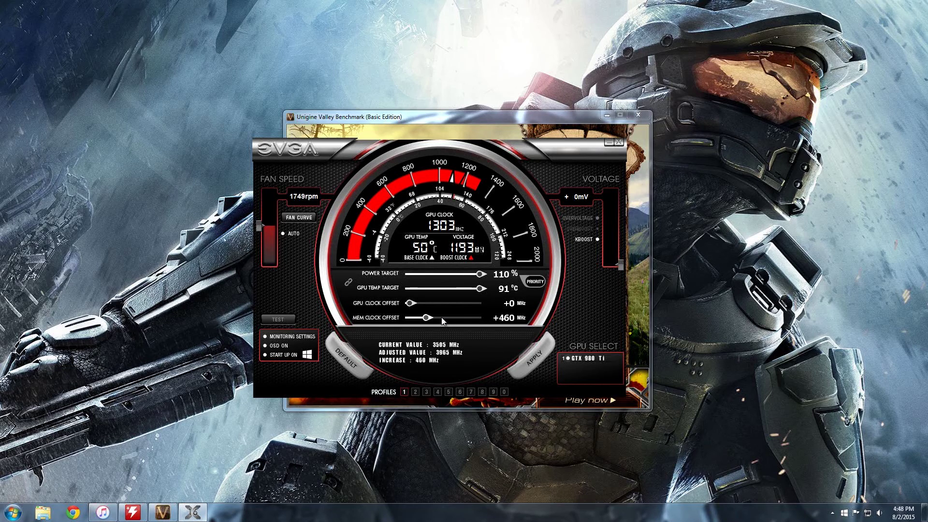
# Load Profile 1, giving GPU +135 MHz, memory +495 MHz, +43 mV, 110% power and 91°C target.
pyautogui.click(404, 392)
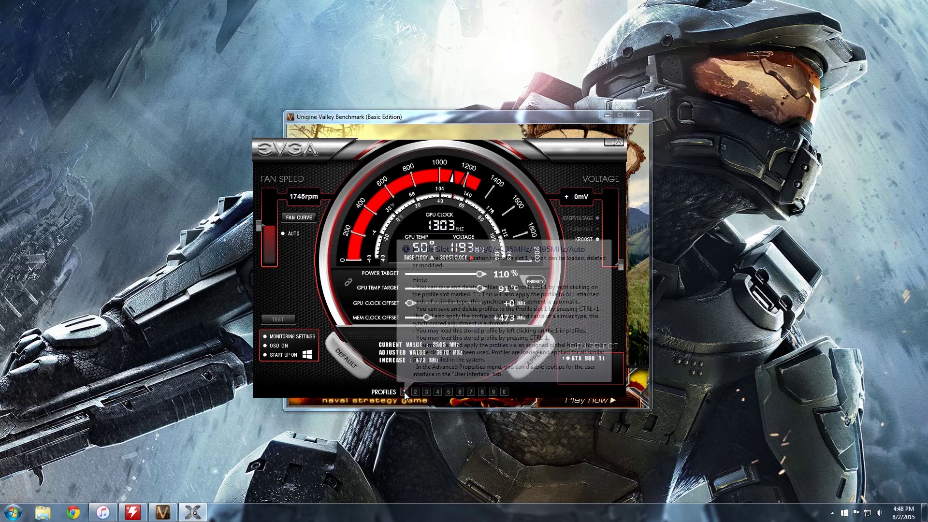
pyautogui.click(403, 392)
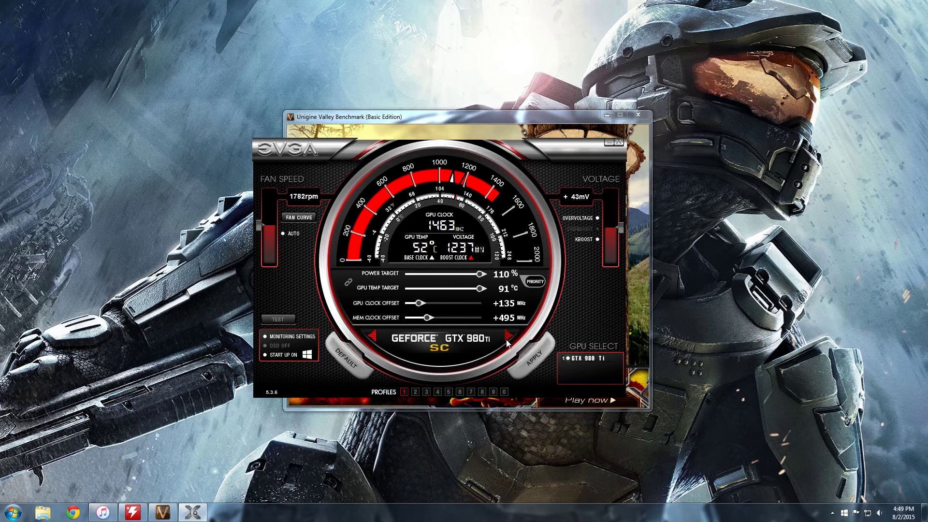
pyautogui.click(435, 312)
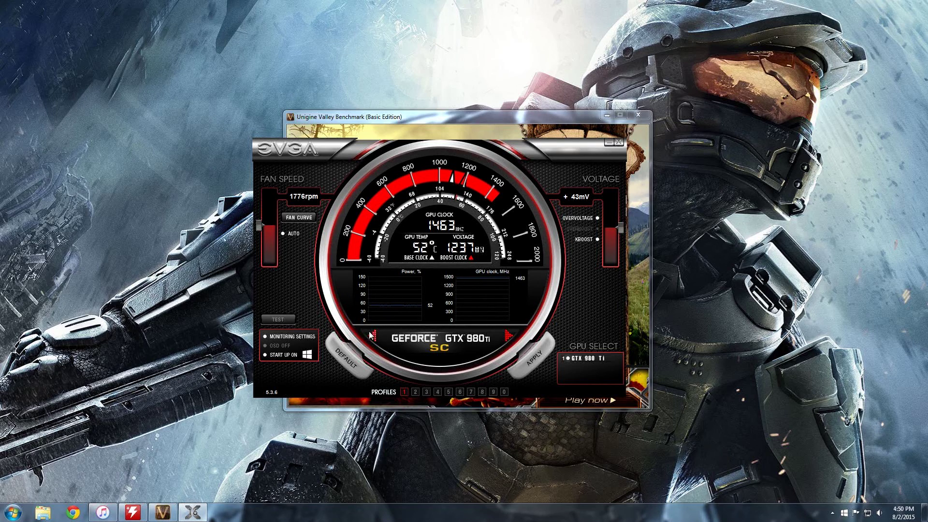
pyautogui.click(434, 319)
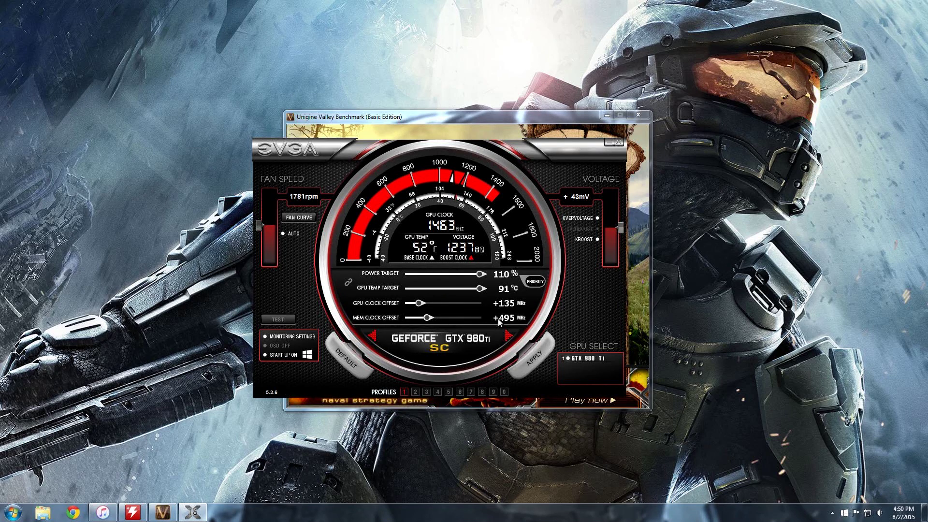